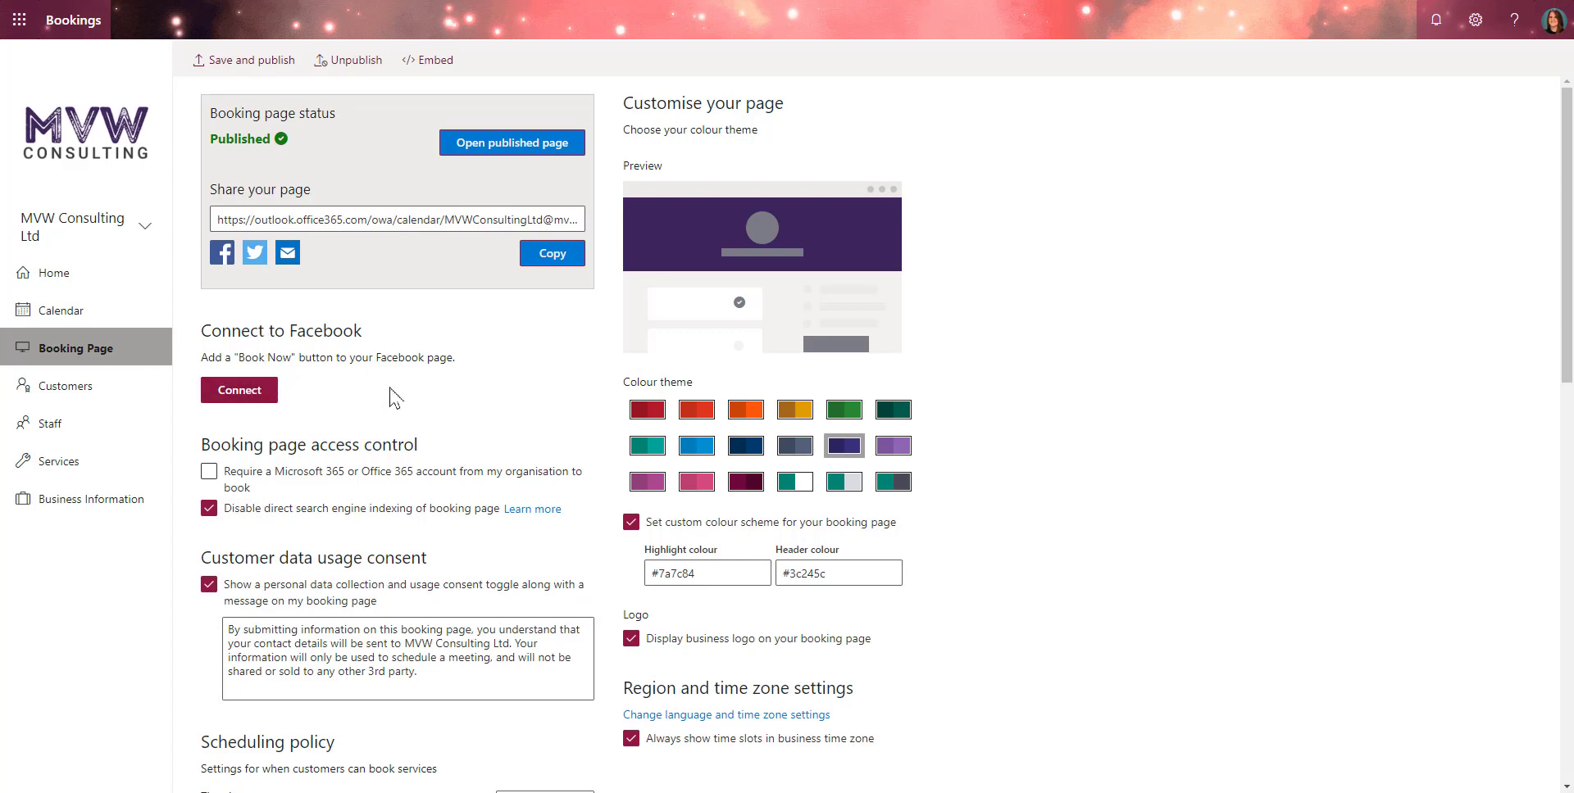
# - Open the Microsoft Support article on connecting Bookings to Facebook and skim its setup steps
pyautogui.click(246, 393)
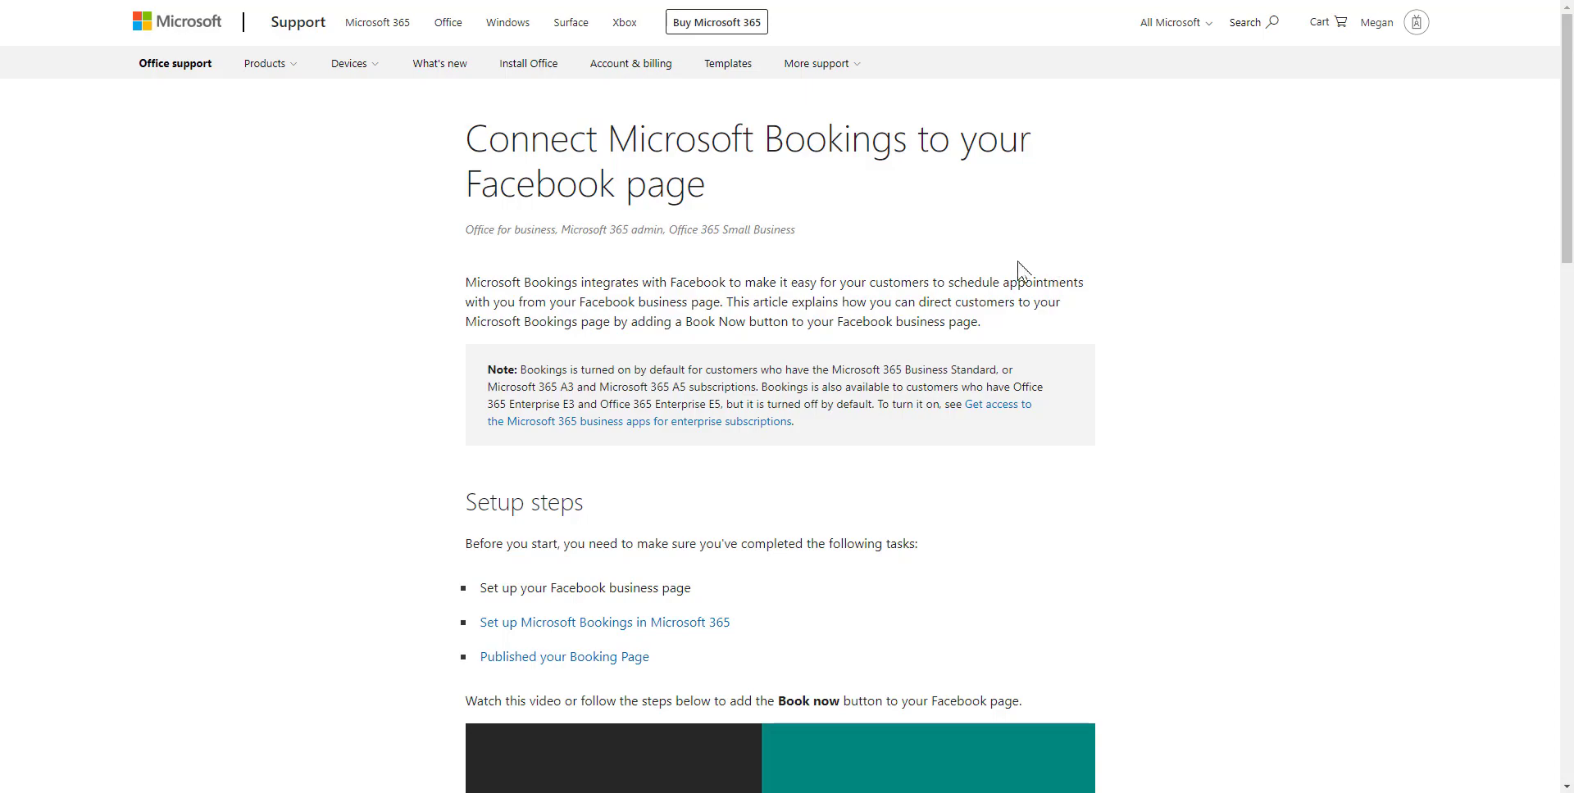
pyautogui.scroll(-4, 1227, 307)
pyautogui.scroll(-5, 1227, 307)
pyautogui.scroll(-5, 1227, 308)
pyautogui.scroll(8, 1054, 211)
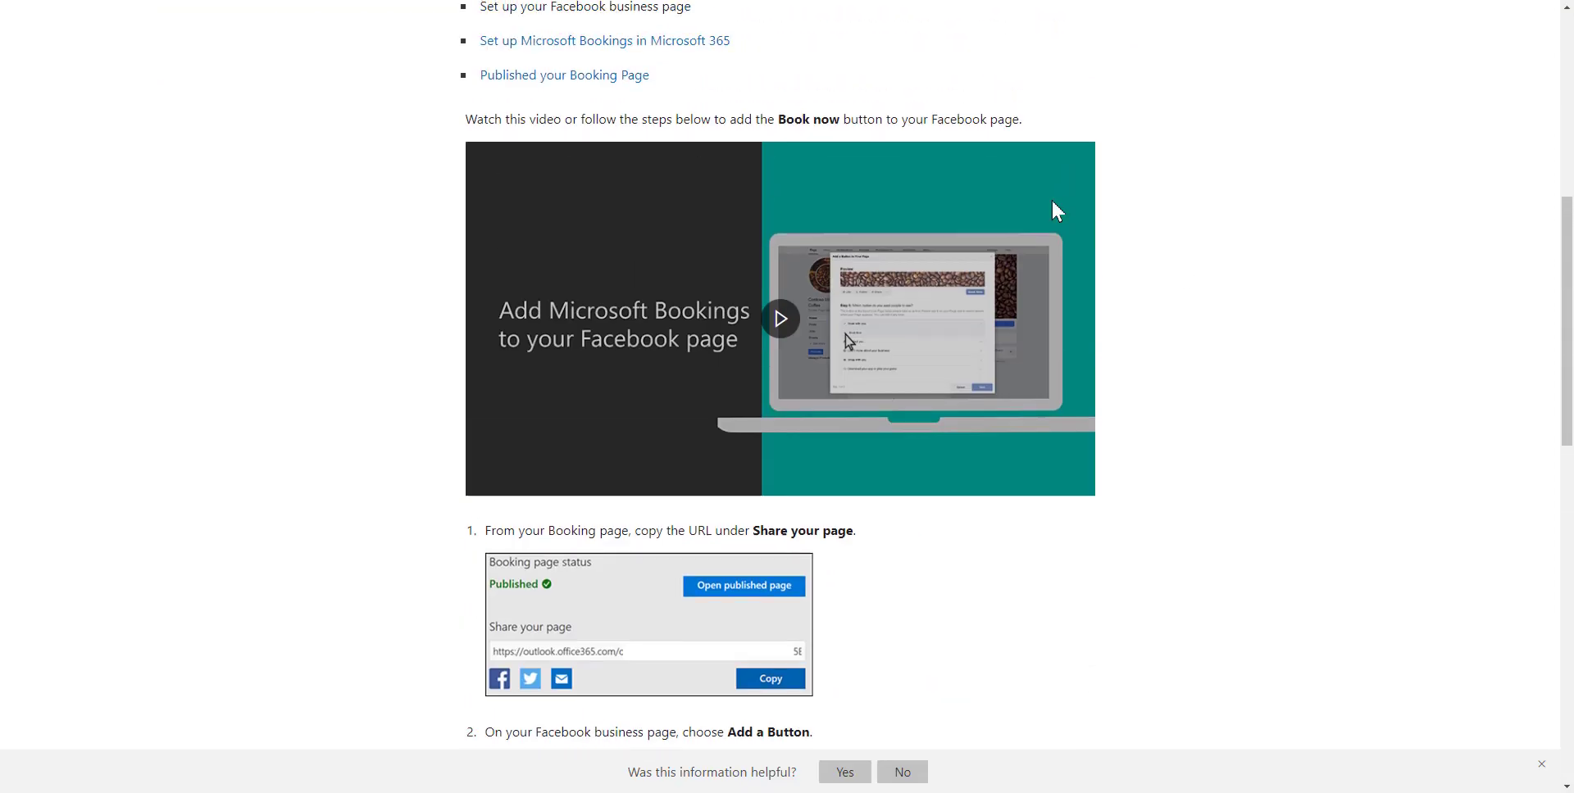
pyautogui.scroll(7, 1054, 210)
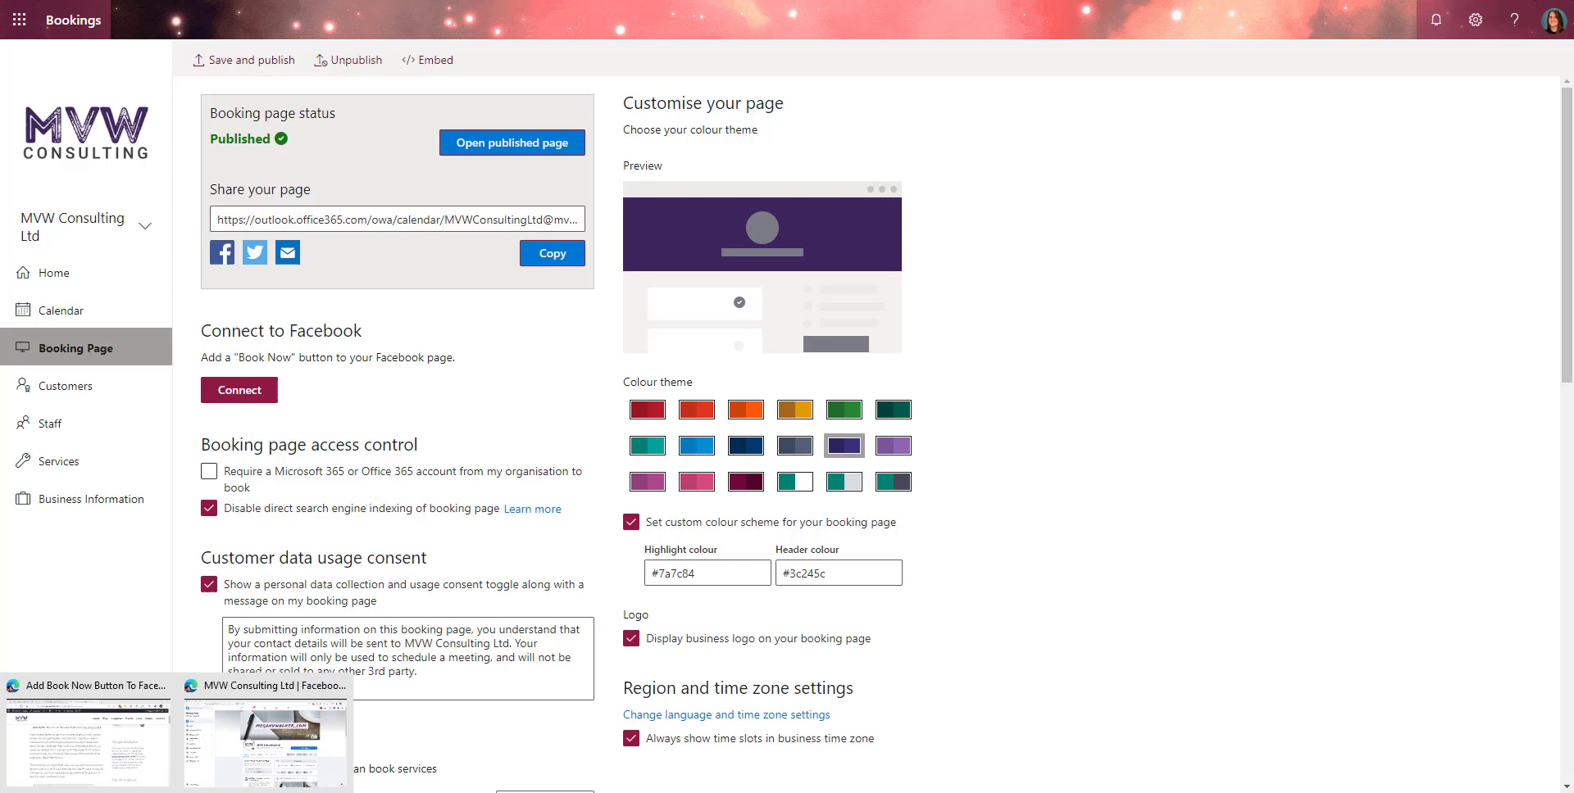
# - Start a Book Now button on MVW Consulting Ltd that links to a website, and copy the Bookings page URL
pyautogui.click(265, 738)
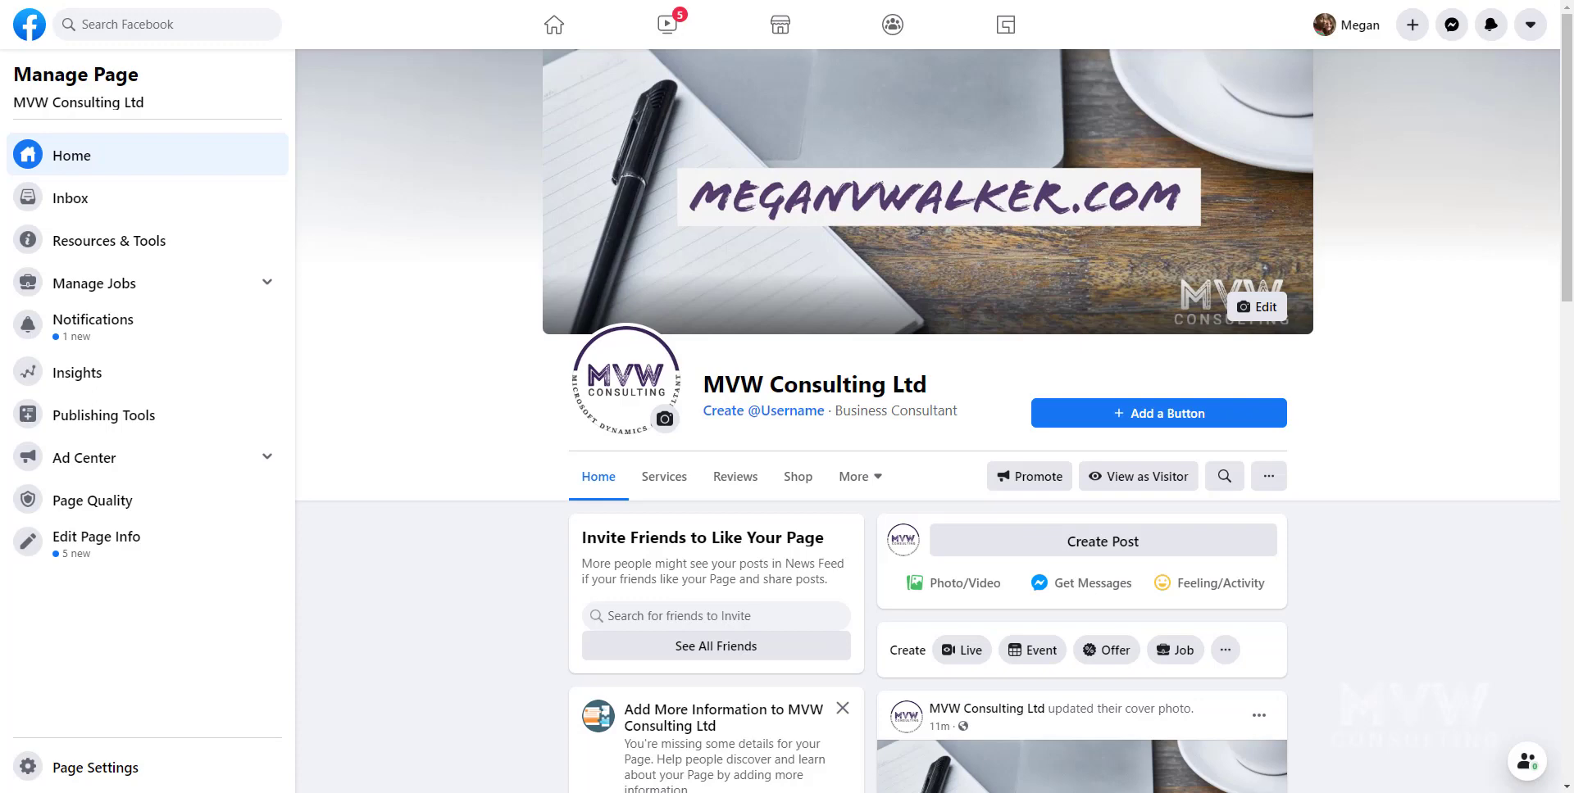
pyautogui.click(1199, 416)
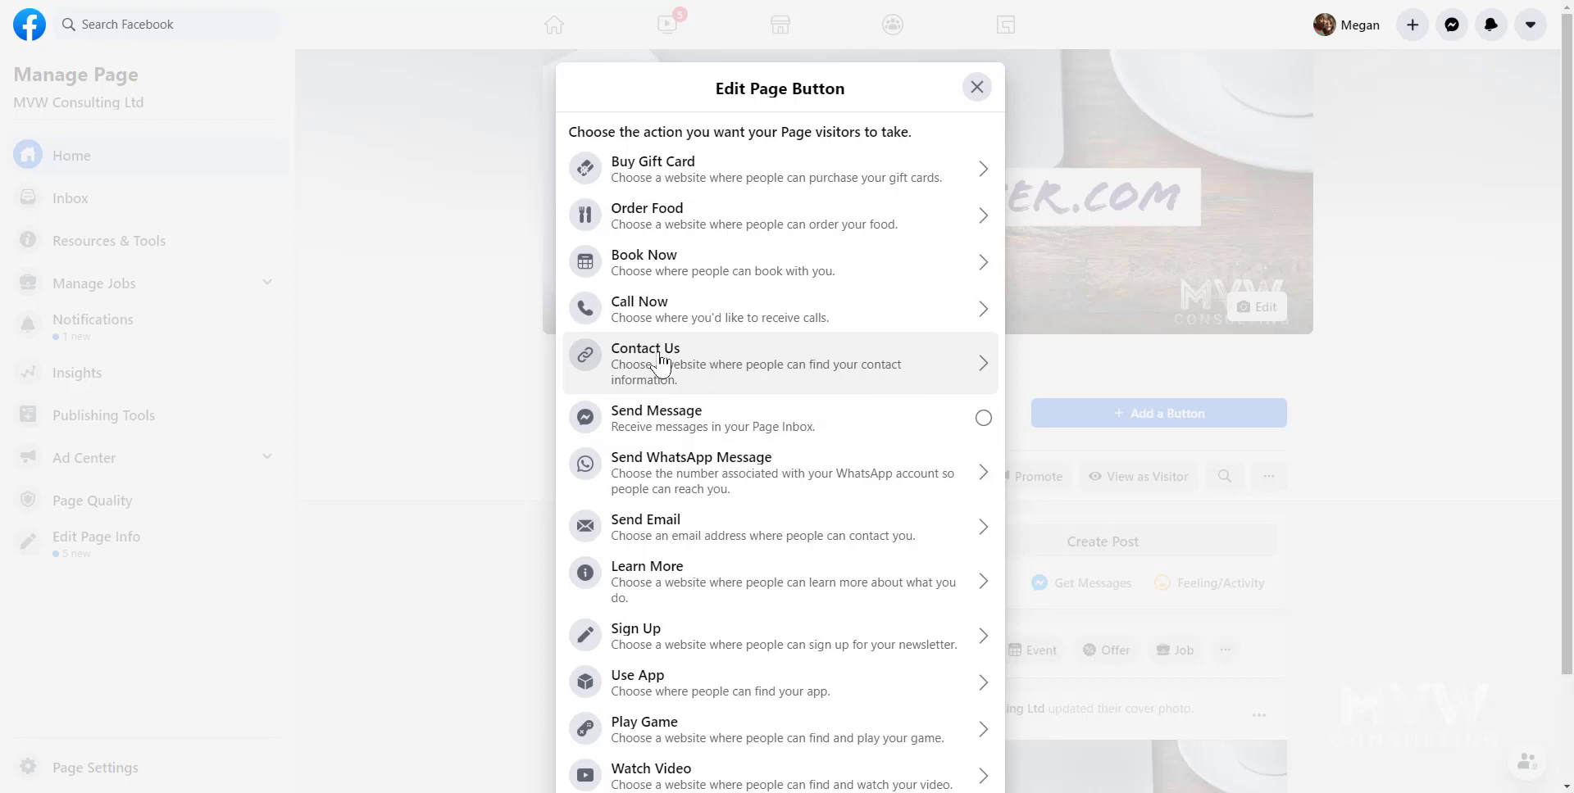
pyautogui.click(802, 270)
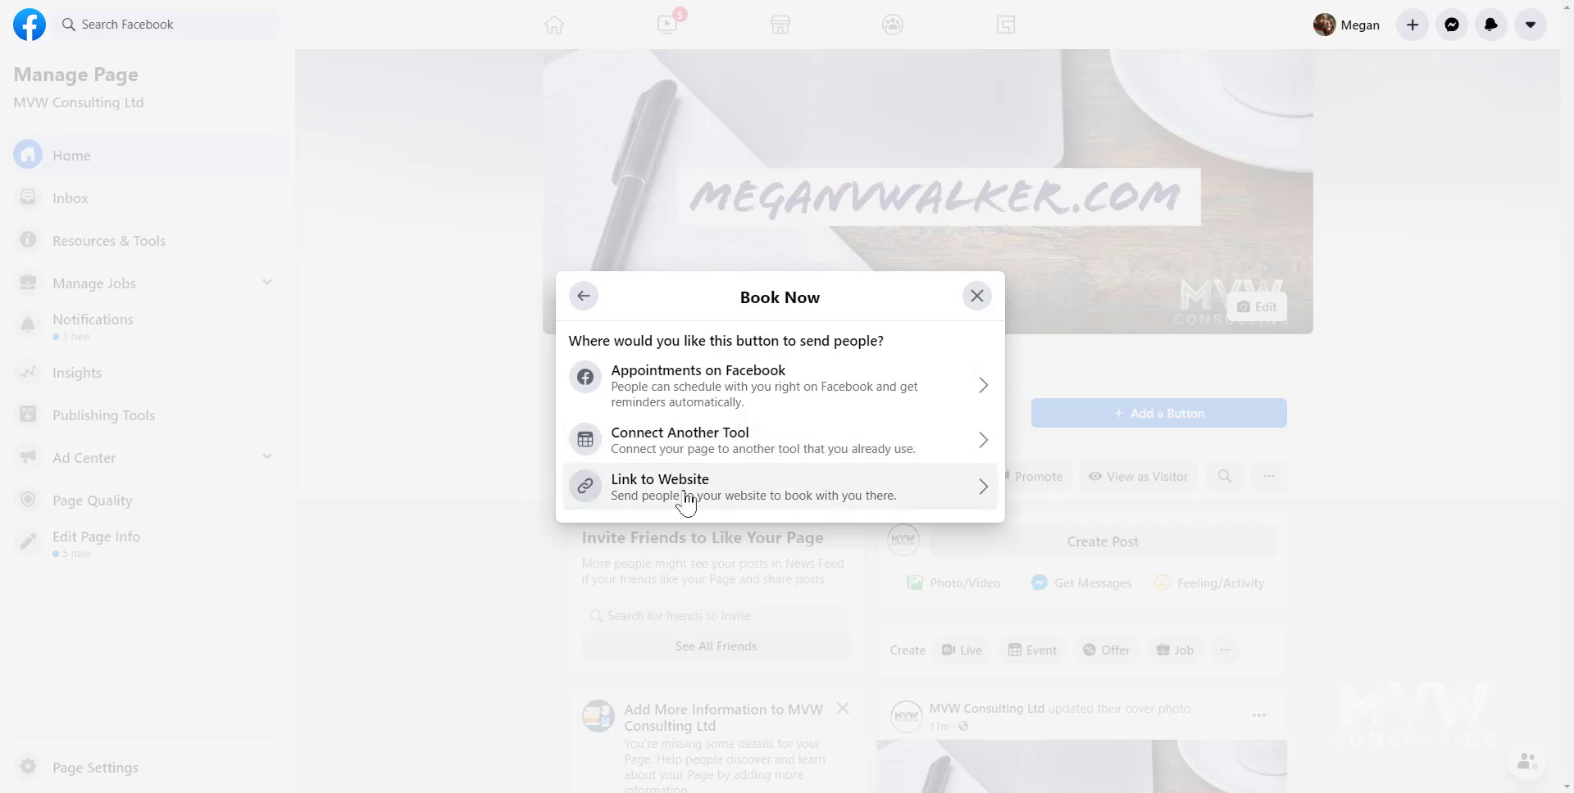
pyautogui.click(720, 497)
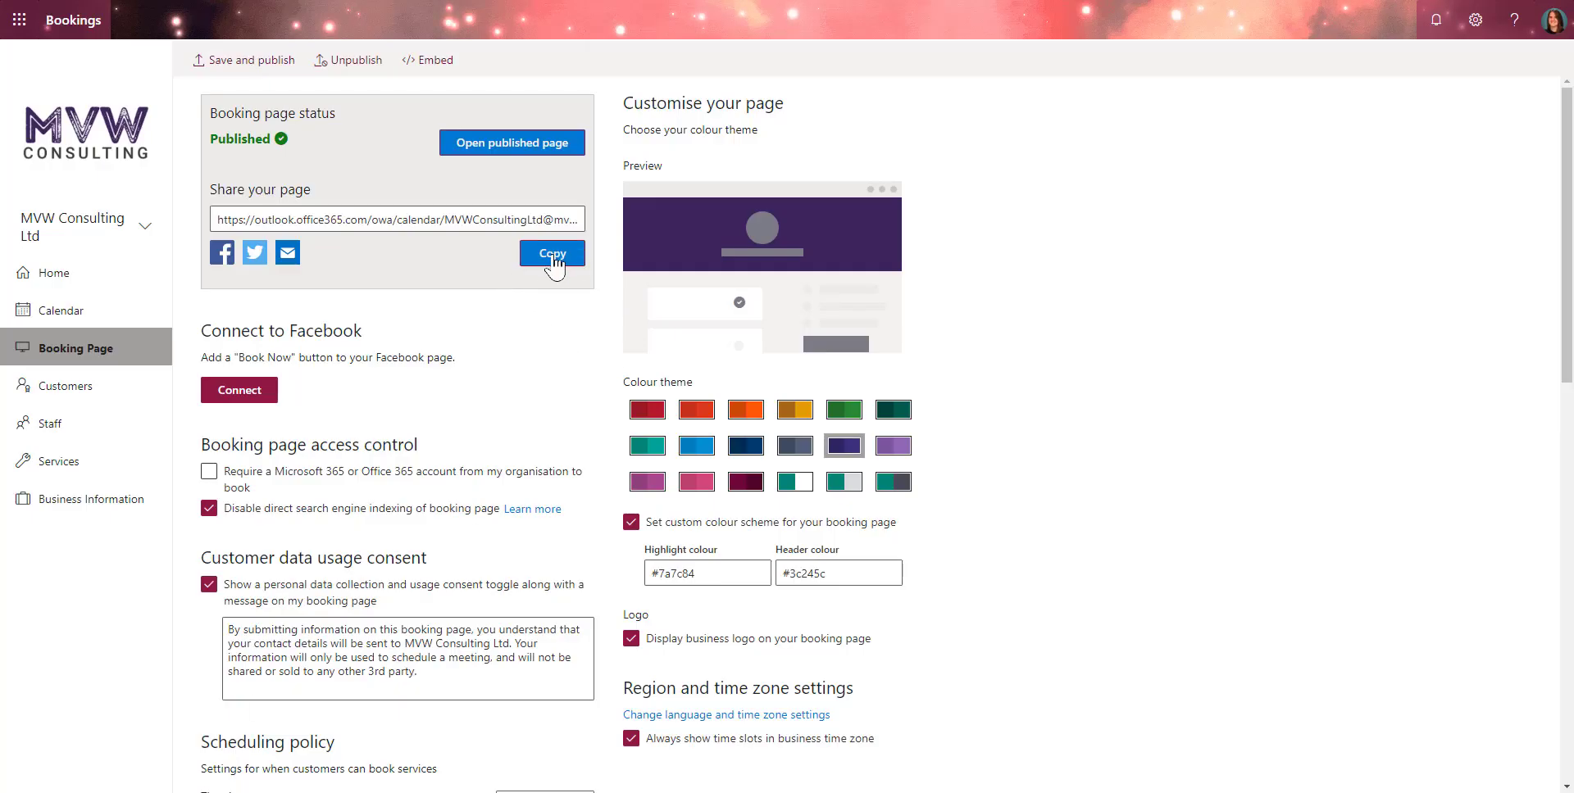
pyautogui.click(552, 255)
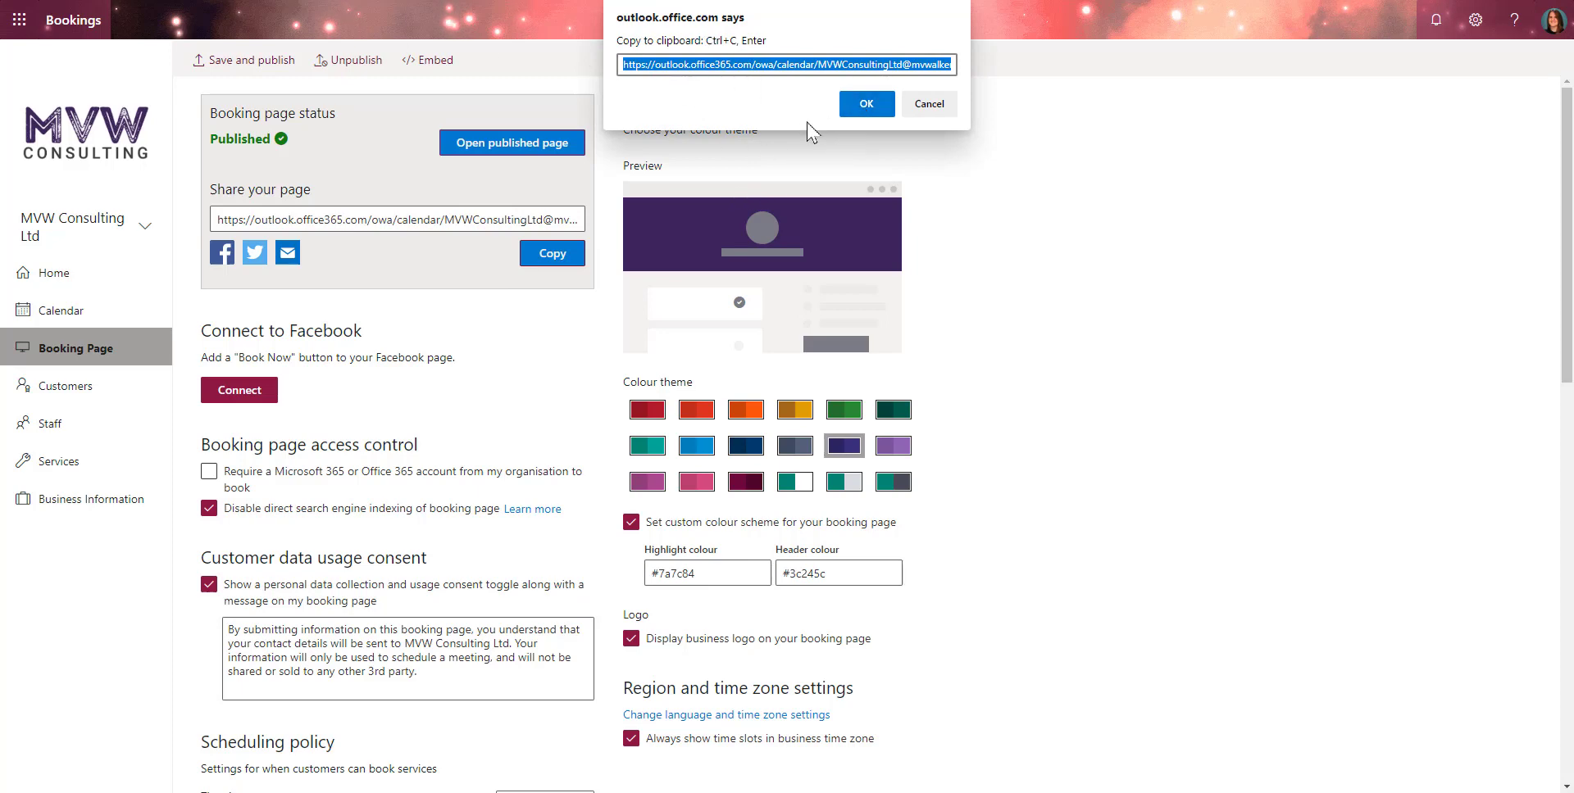
pyautogui.click(864, 105)
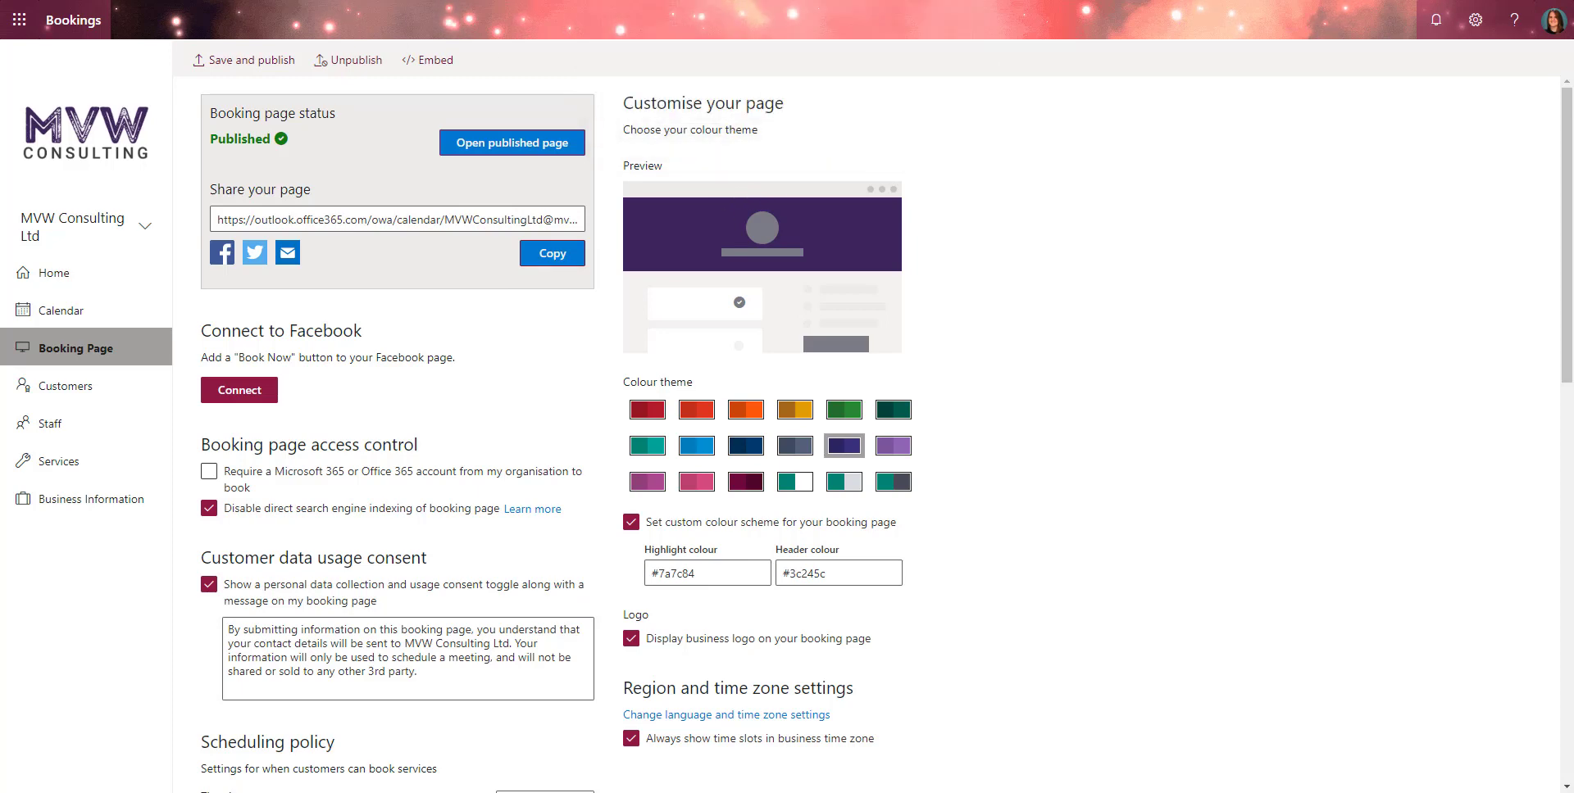
# - Paste the copied Bookings URL into the Book Now website field and save the button
pyautogui.click(90, 697)
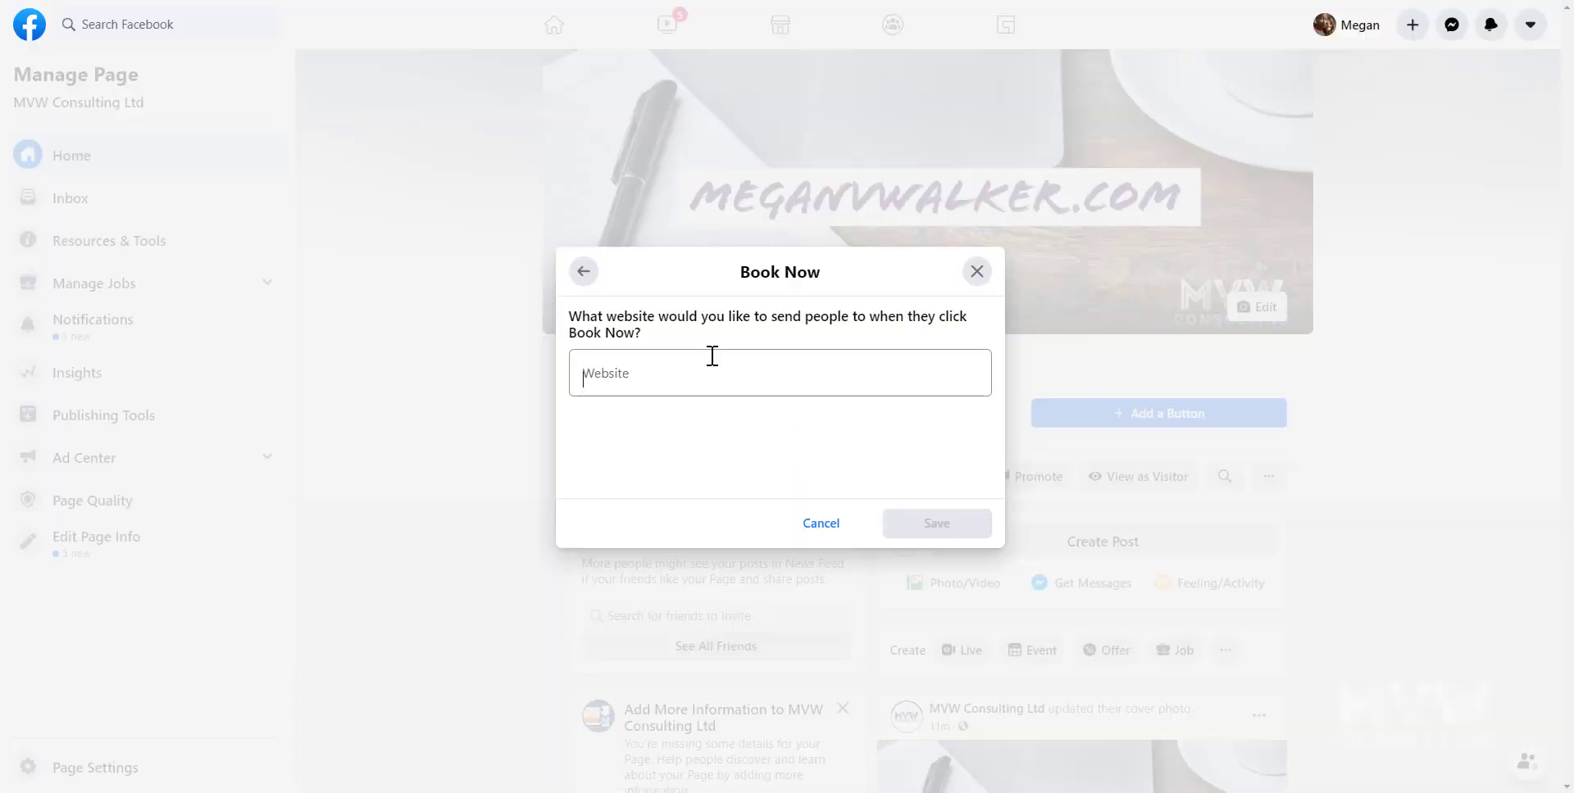
pyautogui.hotkey('ctrl', 'v')
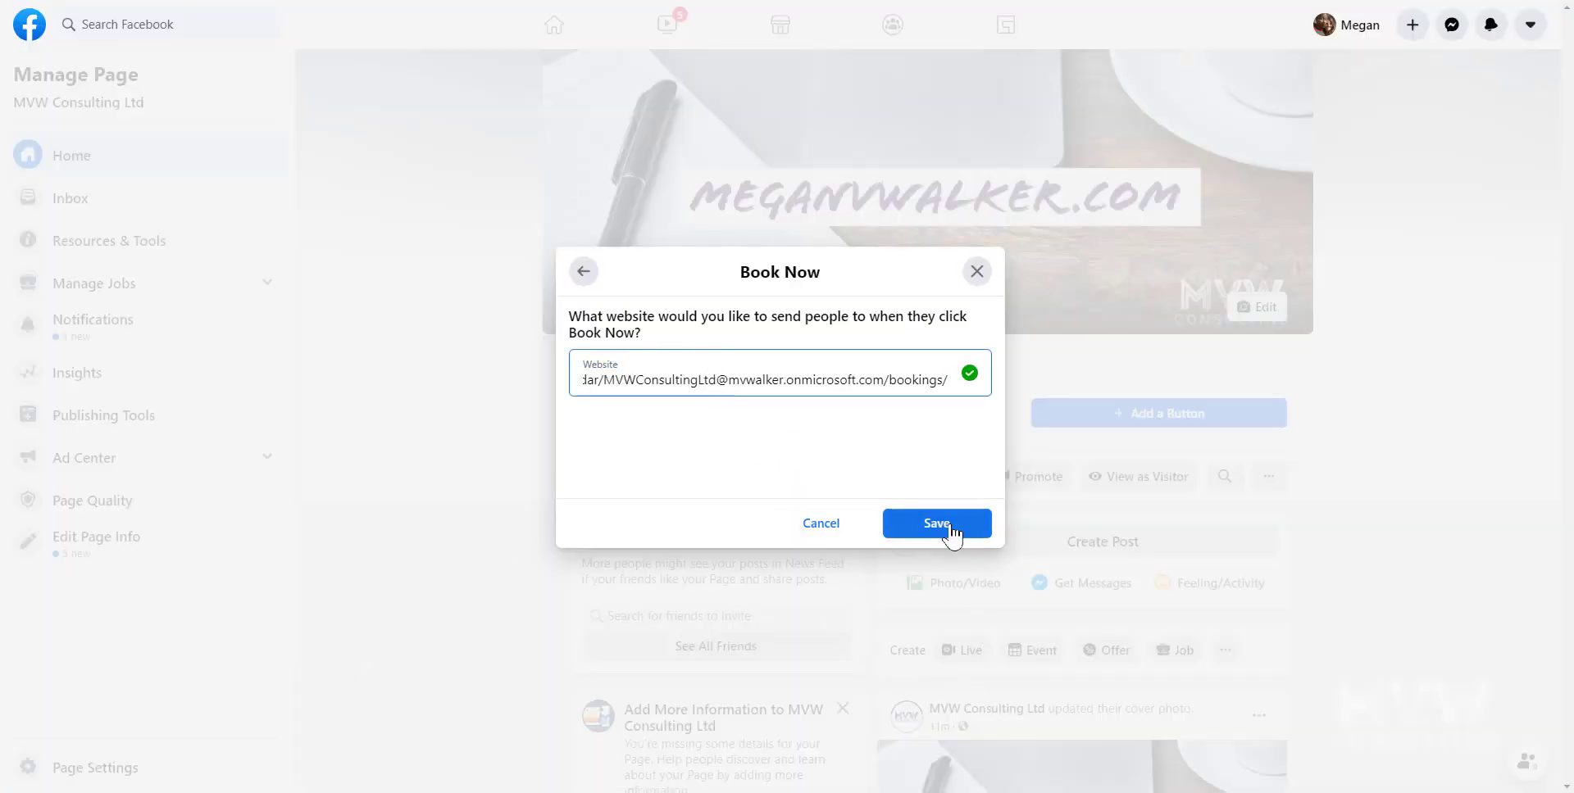
pyautogui.click(953, 531)
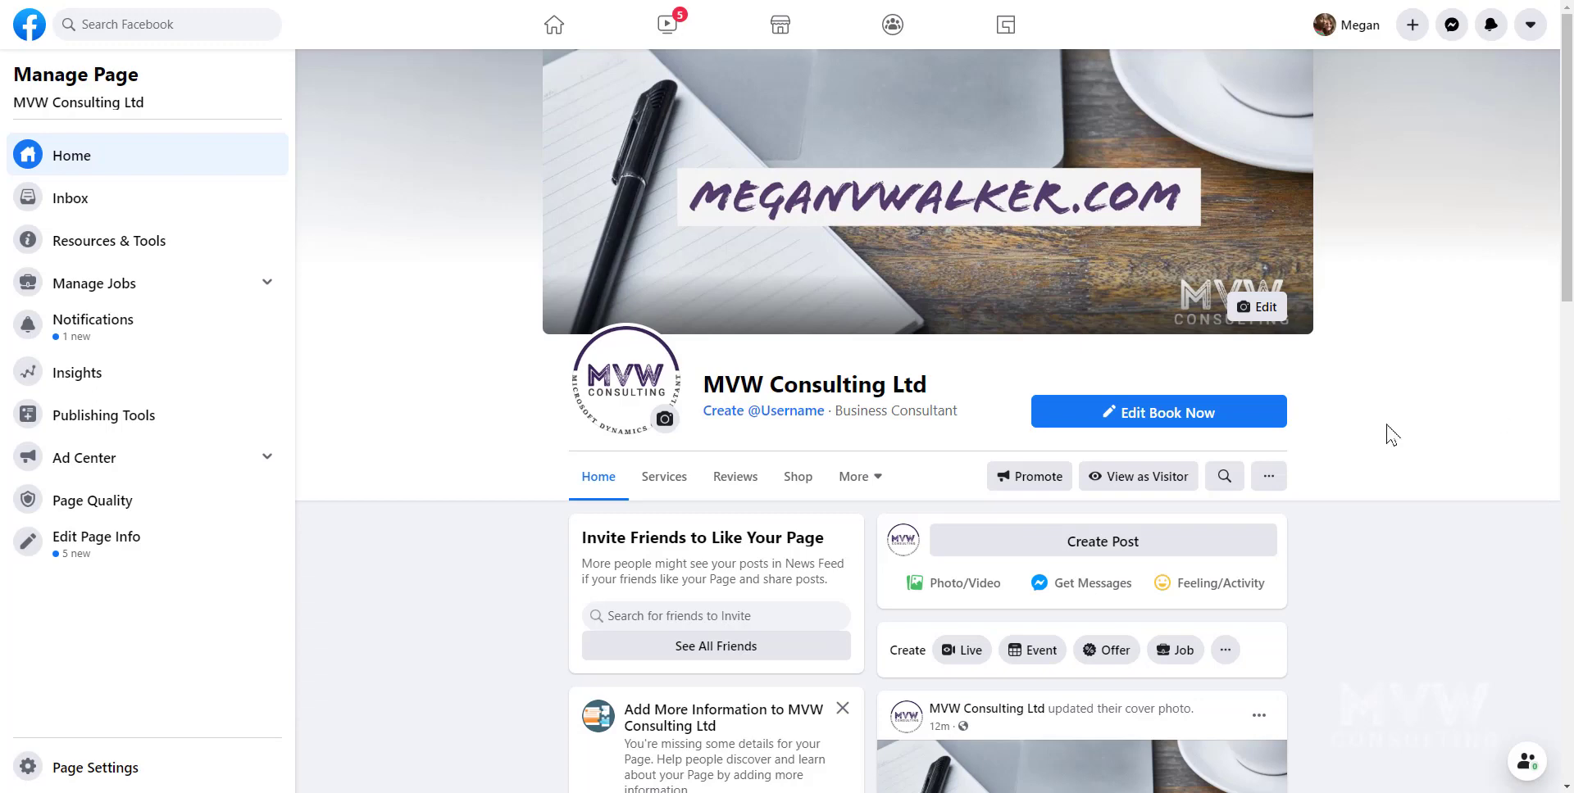
# - View the MVW Consulting Ltd page as a visitor to check the Book Now button's outlook.office365.com link
pyautogui.click(1123, 485)
pyautogui.scroll(3, 1221, 442)
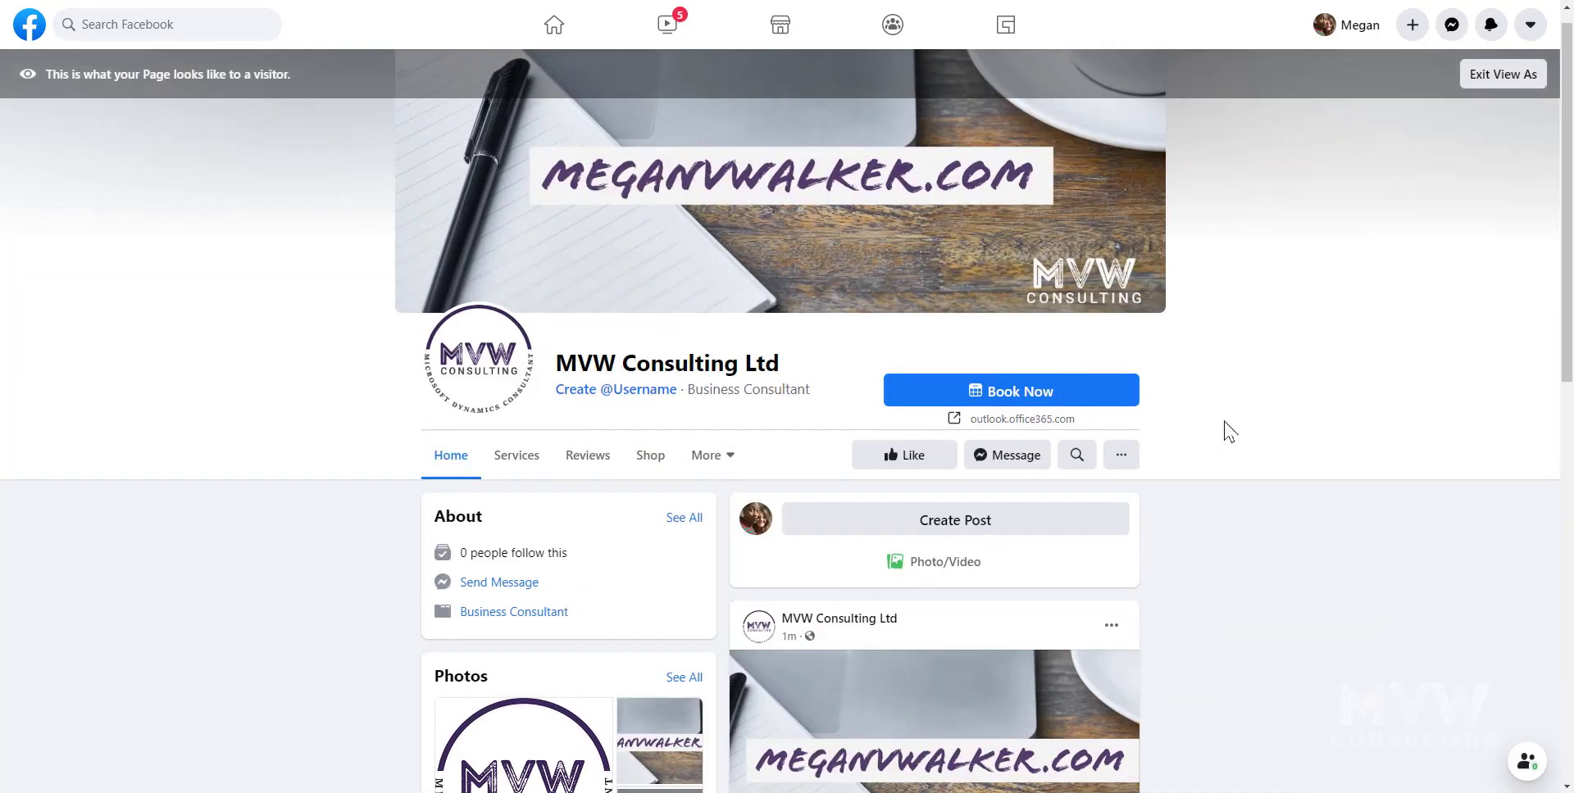